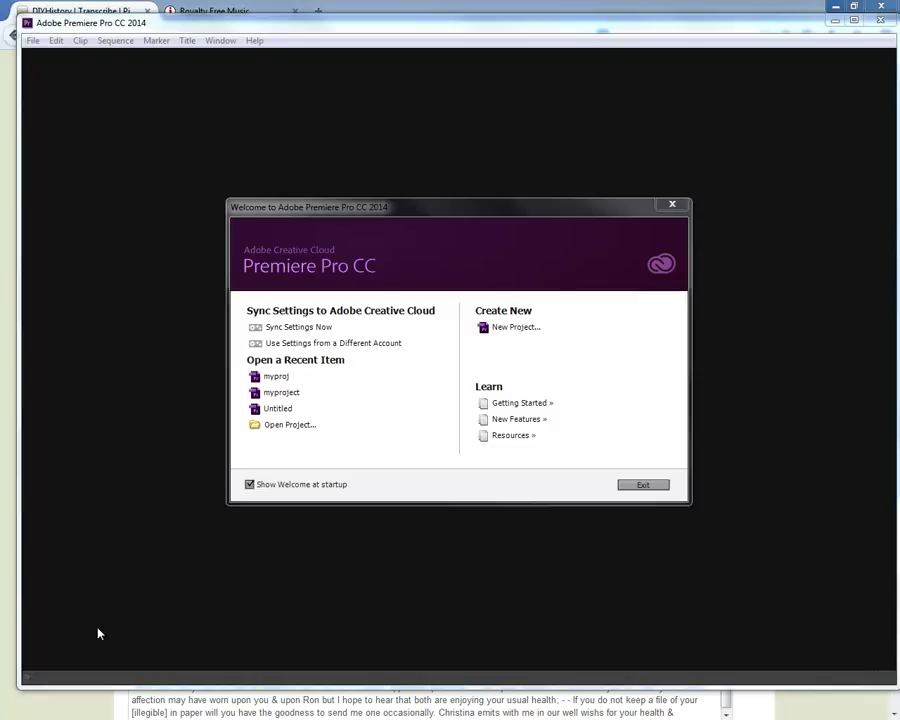
# - Create a new project named sample in the default Desktop location
pyautogui.click(518, 331)
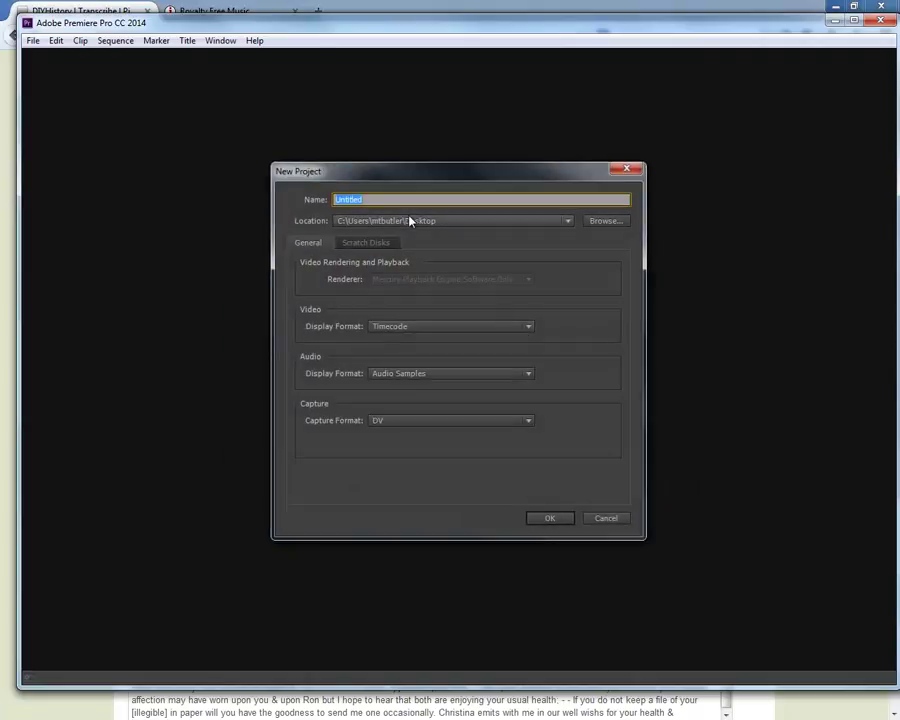
pyautogui.write('sample')
pyautogui.click(550, 515)
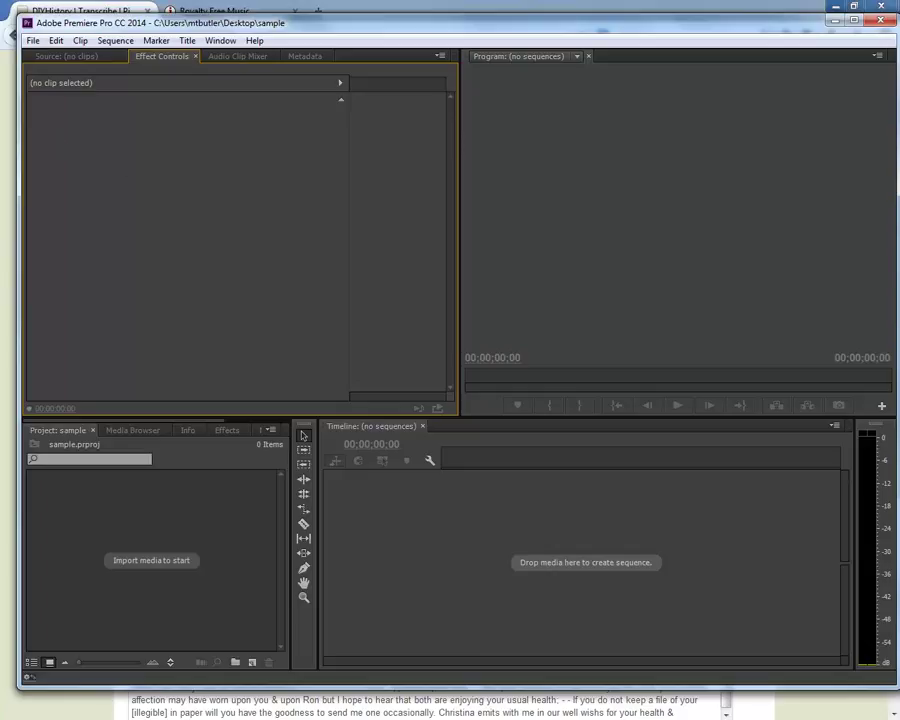
# - Switch to the browser and save the Eno family letter scan from the DIYHistory page to the Desktop as a JPEG
pyautogui.hotkey('alt', 'Tab')
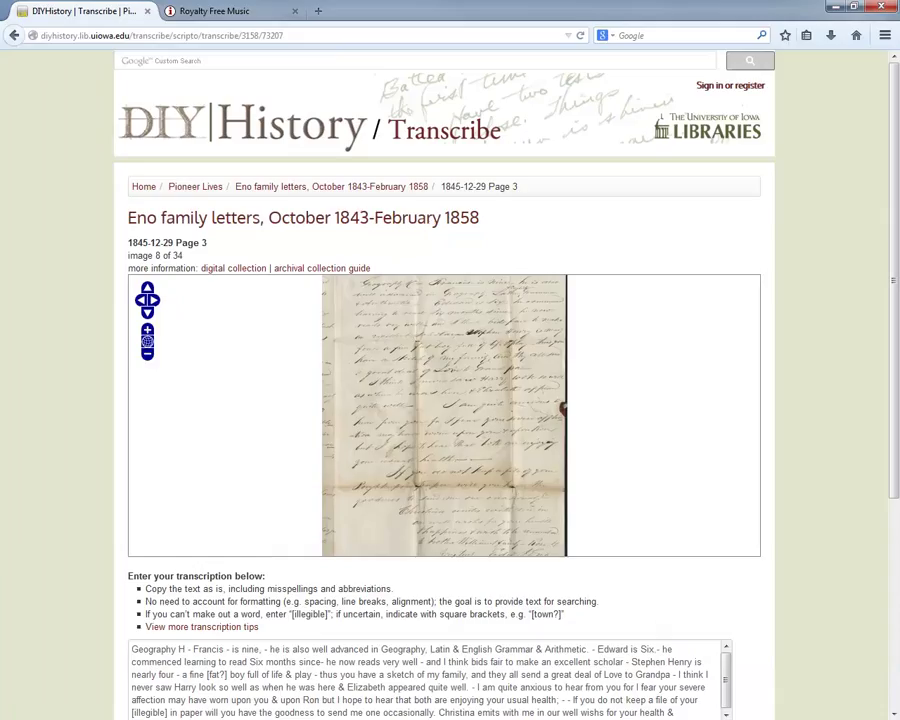
pyautogui.rightClick(429, 377)
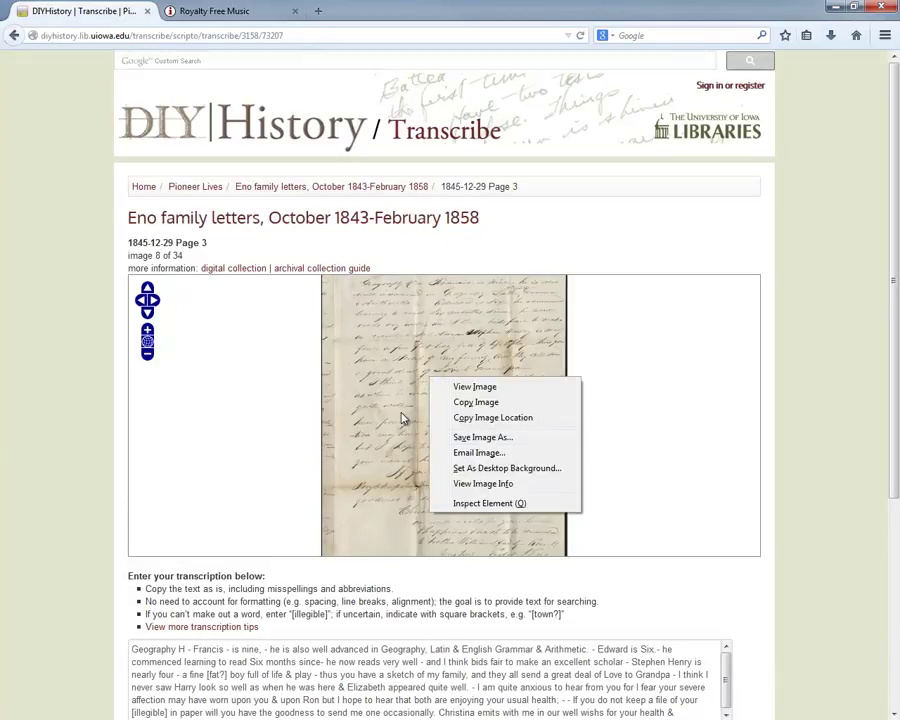
pyautogui.click(483, 437)
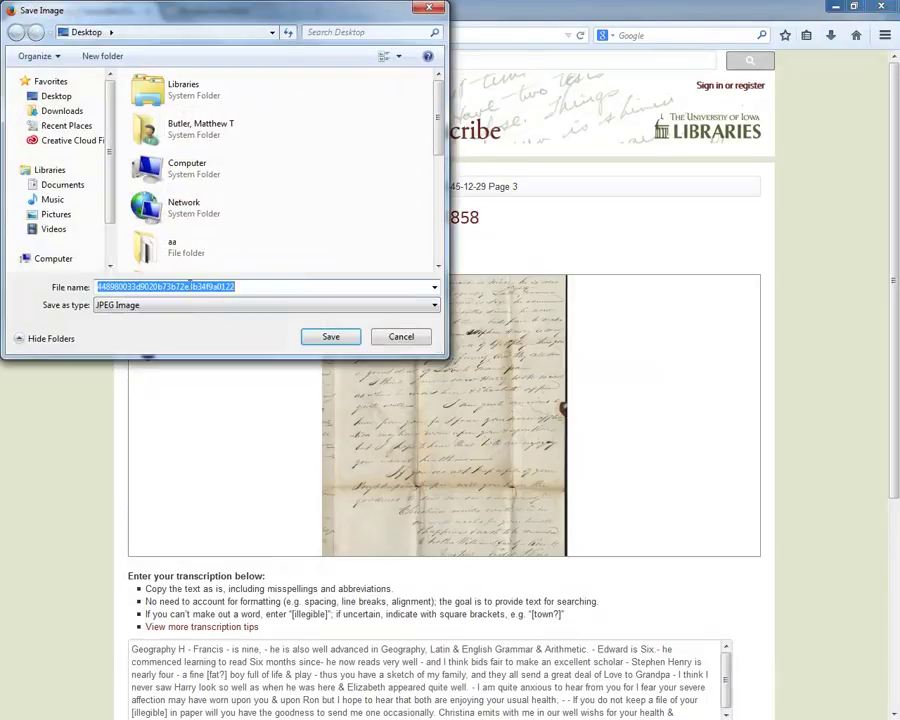
pyautogui.click(328, 336)
pyautogui.click(491, 368)
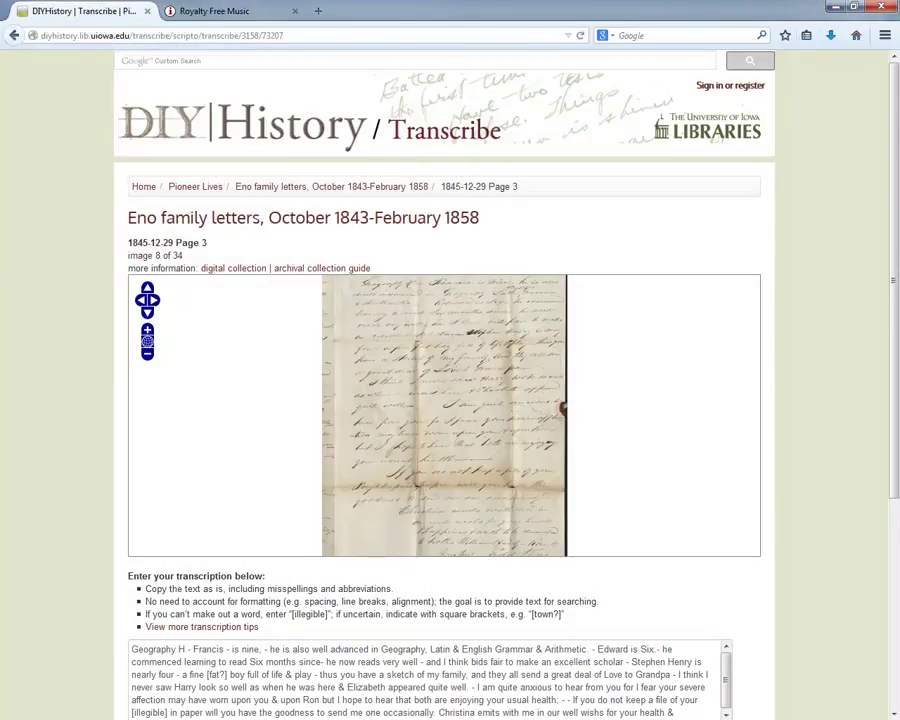
# - Switch to Premiere Pro and import the letter JPEG 448980033d9020b73b72e3b34f9a0122 from the Desktop
pyautogui.hotkey('alt', 'Tab')
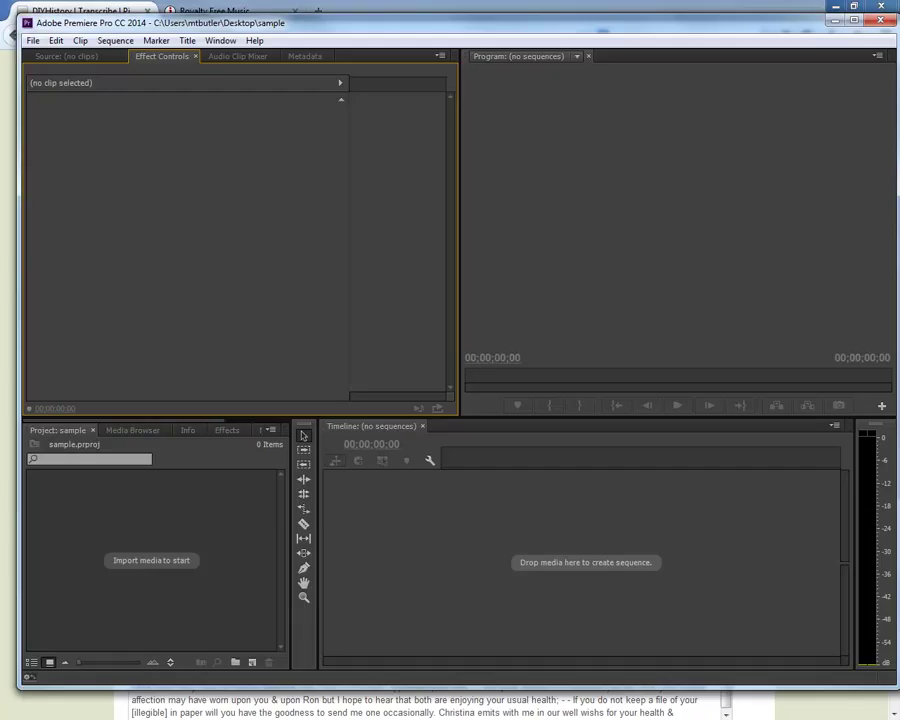
pyautogui.click(38, 42)
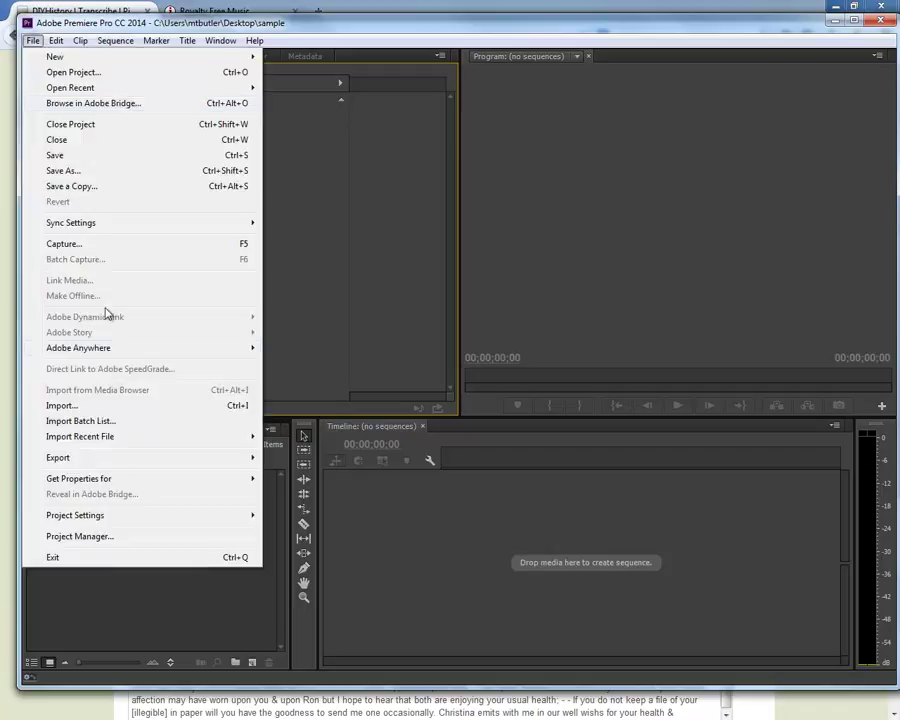
pyautogui.click(121, 407)
pyautogui.moveTo(460, 145); pyautogui.dragTo(454, 250)
pyautogui.click(213, 230)
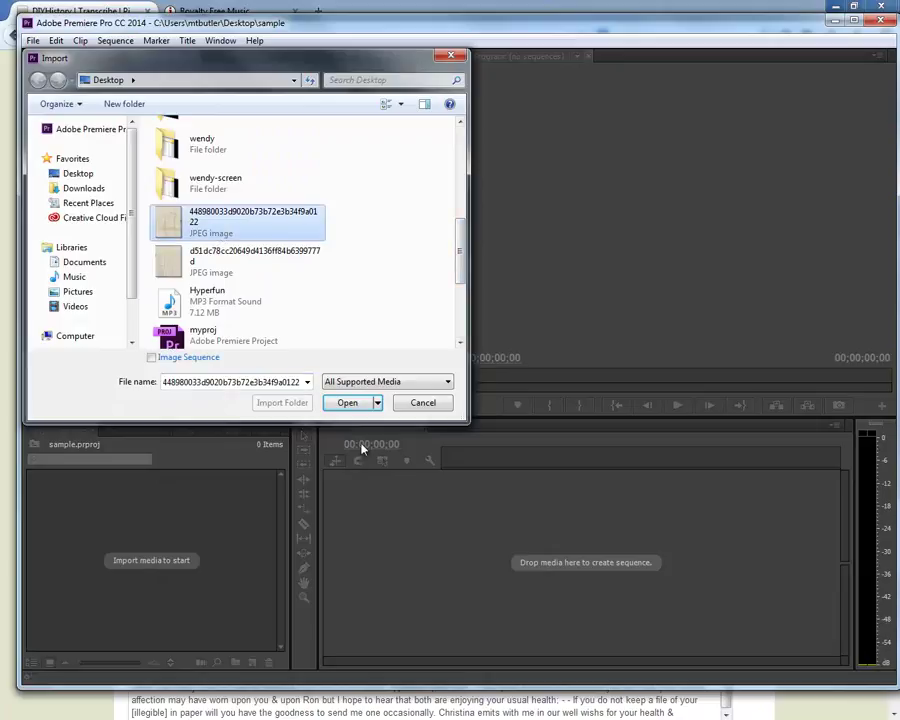
pyautogui.click(350, 404)
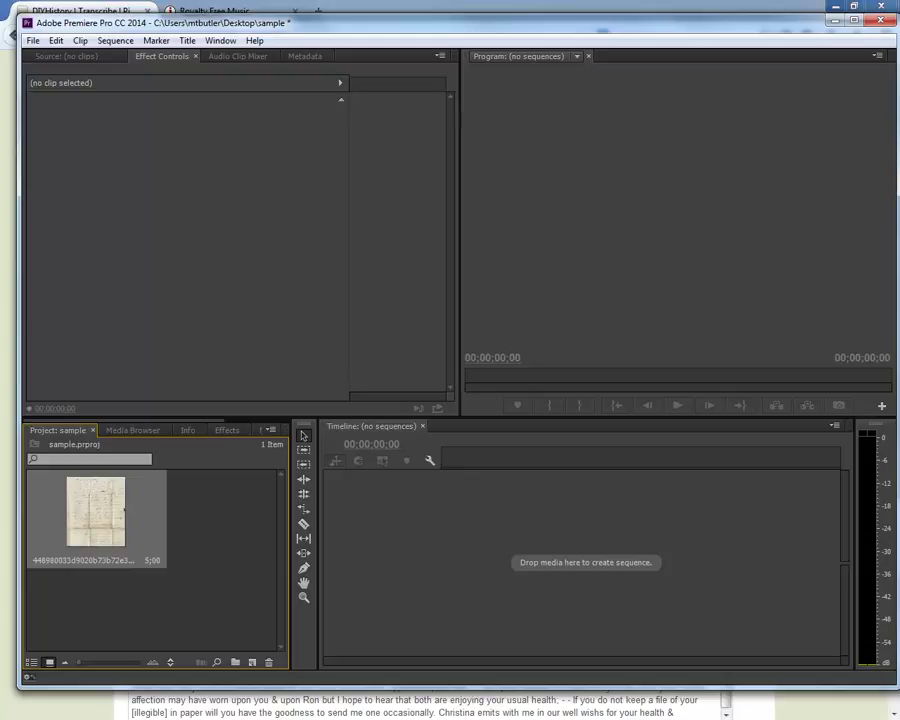
# - View the Royalty Free Music page in the browser and import the Hyperfun MP3 from the Desktop into the Premiere Pro project
pyautogui.hotkey('alt', 'Tab')
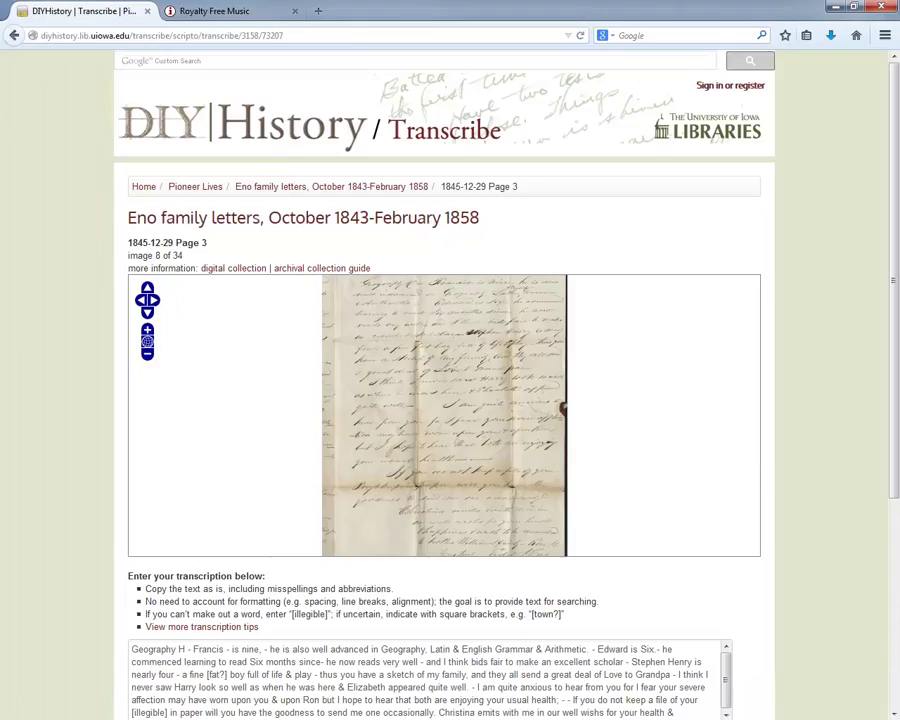
pyautogui.click(214, 12)
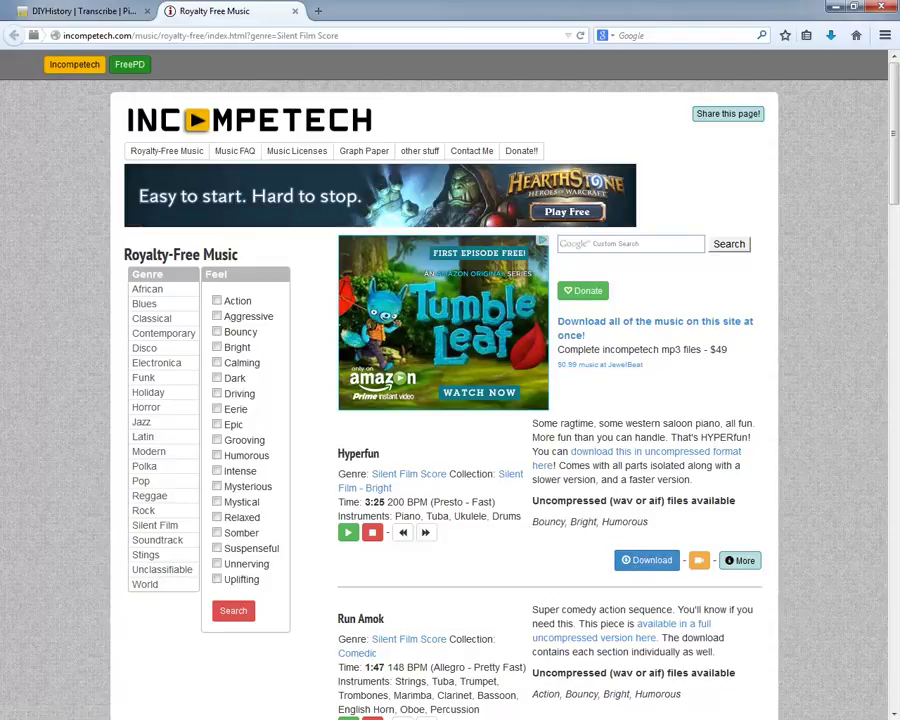
pyautogui.hotkey('alt', 'Tab')
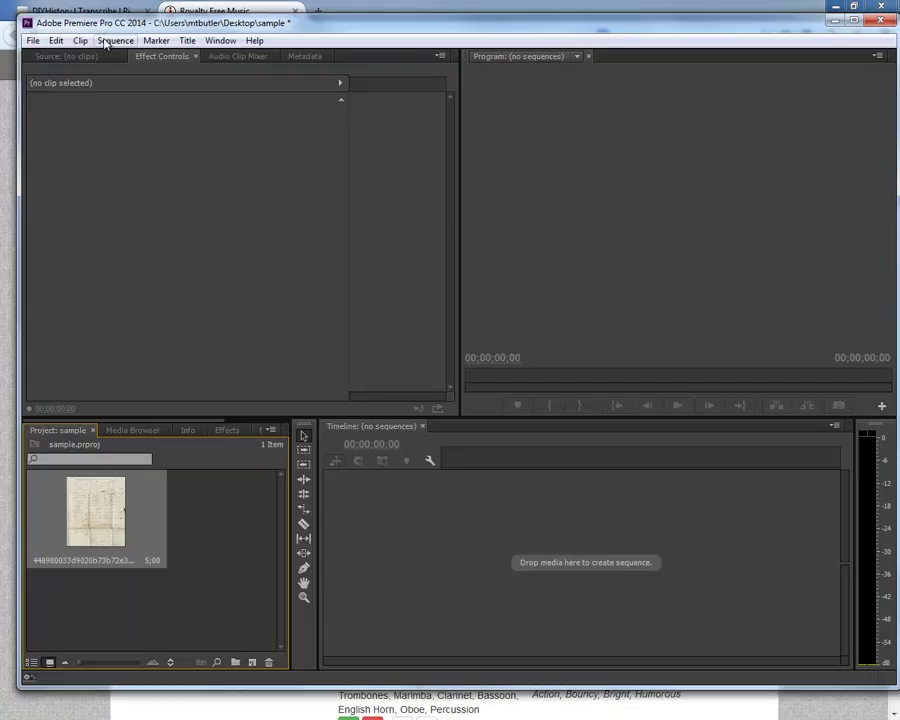
pyautogui.click(33, 40)
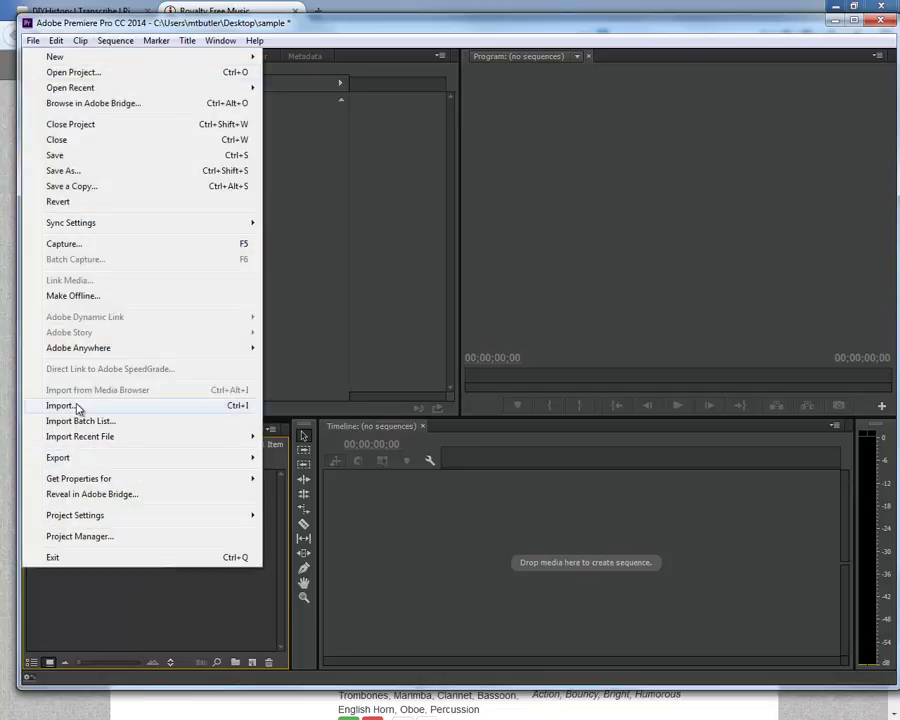
pyautogui.click(58, 460)
pyautogui.moveTo(460, 176); pyautogui.dragTo(463, 289)
pyautogui.click(246, 216)
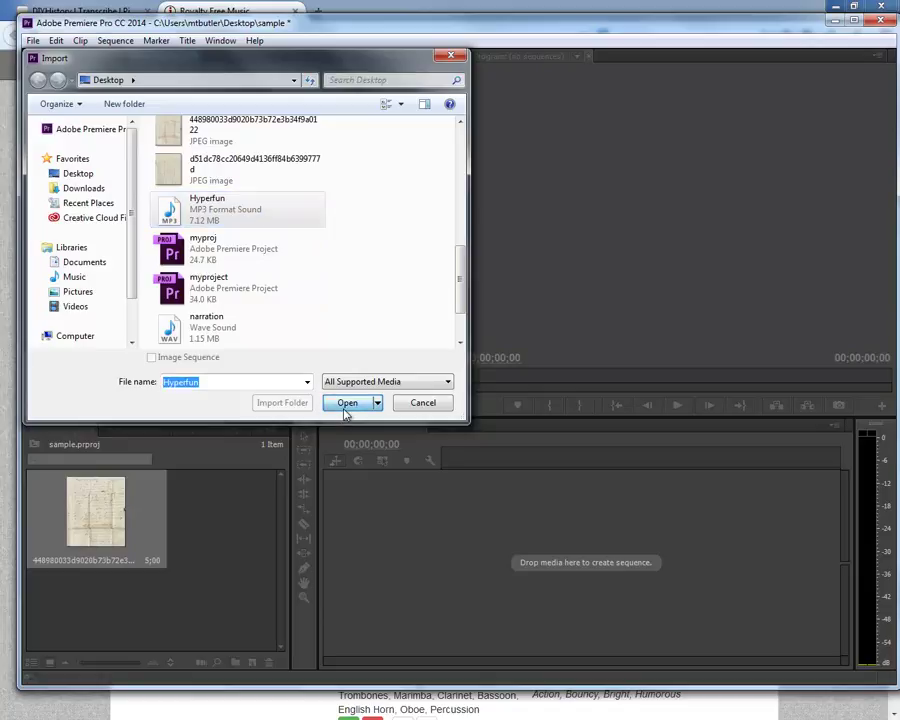
pyautogui.click(347, 402)
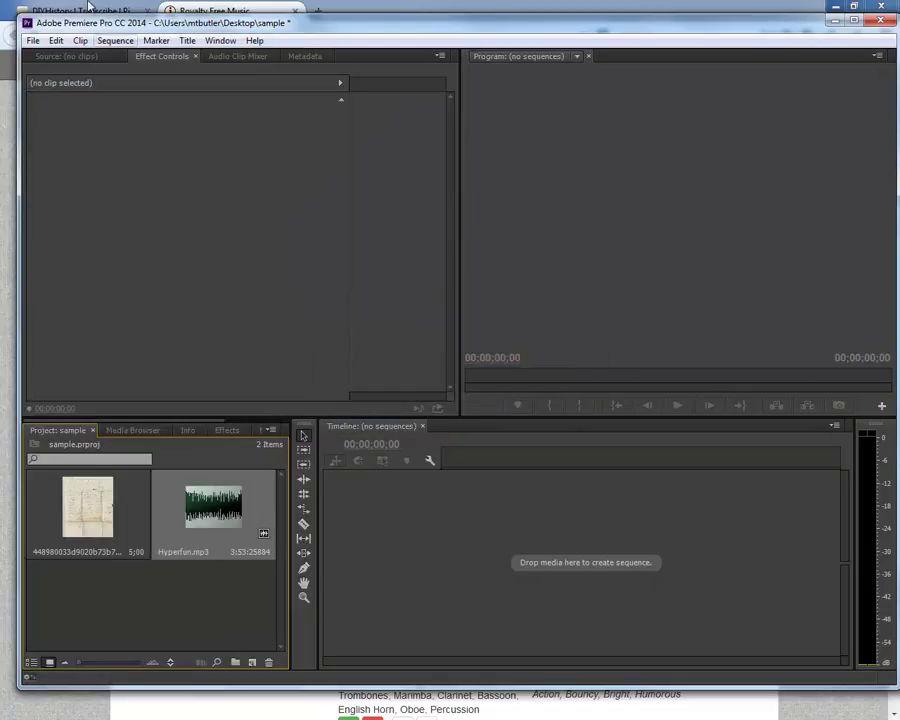
# - Import the narration Wave file from the Desktop into the project
pyautogui.click(32, 40)
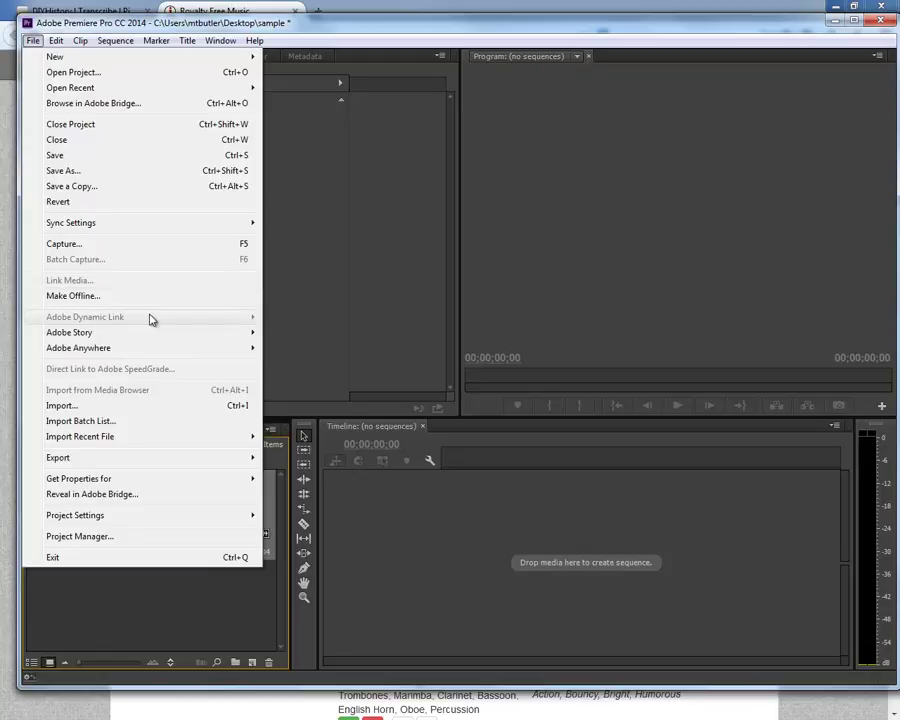
pyautogui.click(175, 411)
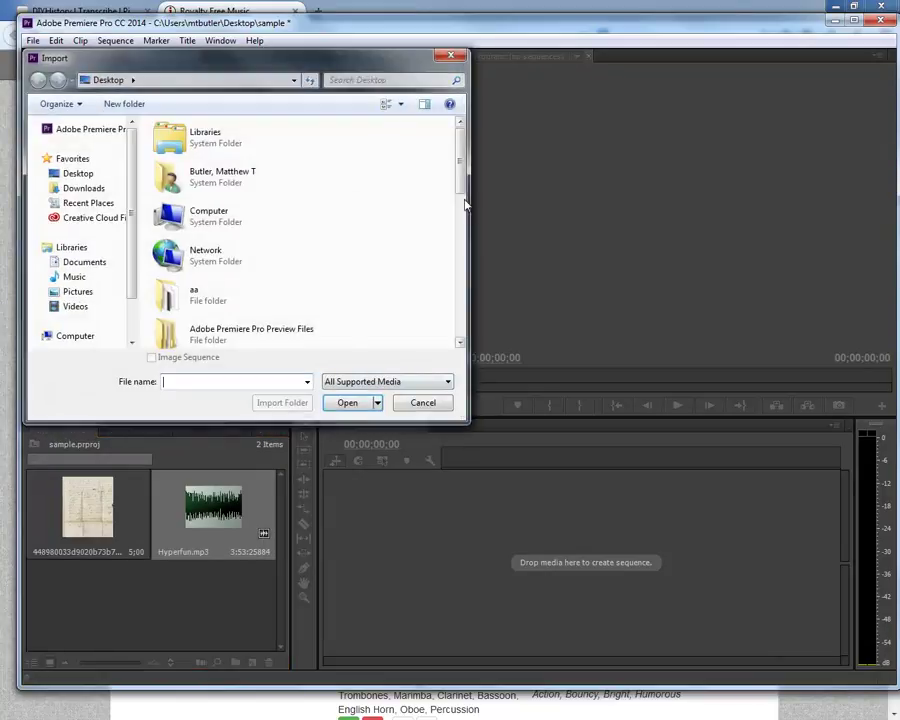
pyautogui.scroll(-2, 462, 200)
pyautogui.moveTo(462, 200); pyautogui.dragTo(460, 296)
pyautogui.click(240, 282)
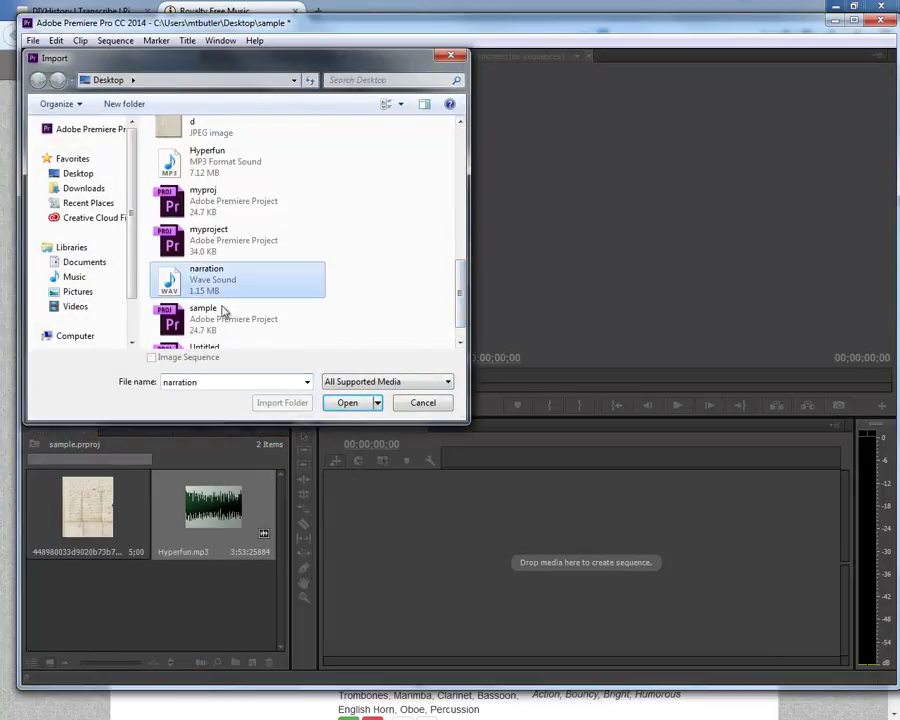
pyautogui.click(346, 403)
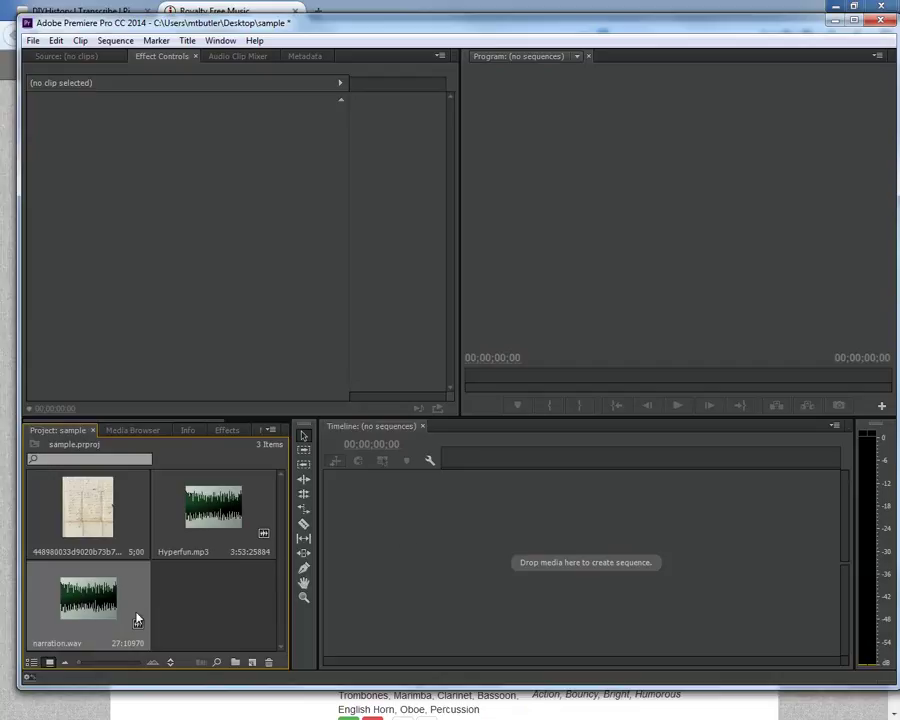
# - Create a sequence from narration.wav and place the letter image on V1, extended from the start to the end of the narration
pyautogui.moveTo(99, 603); pyautogui.dragTo(384, 580)
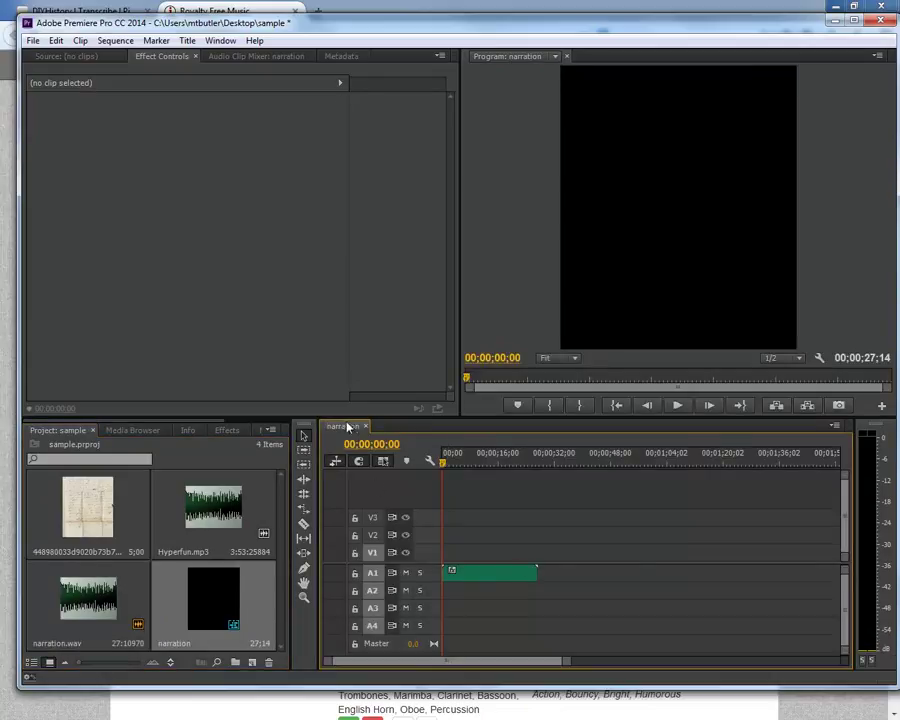
pyautogui.moveTo(526, 461); pyautogui.dragTo(538, 466)
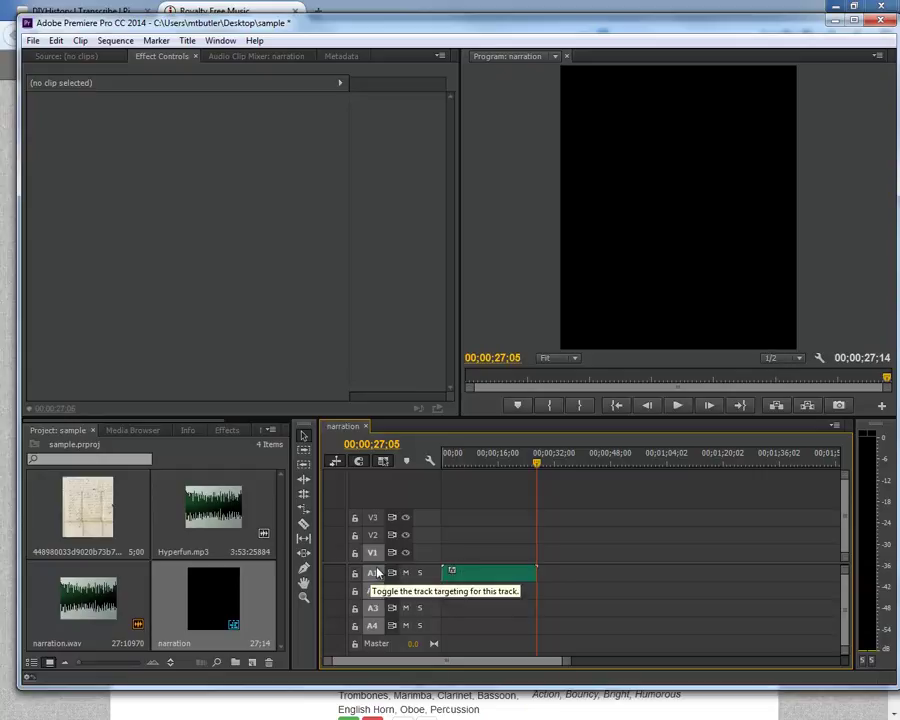
pyautogui.click(72, 525)
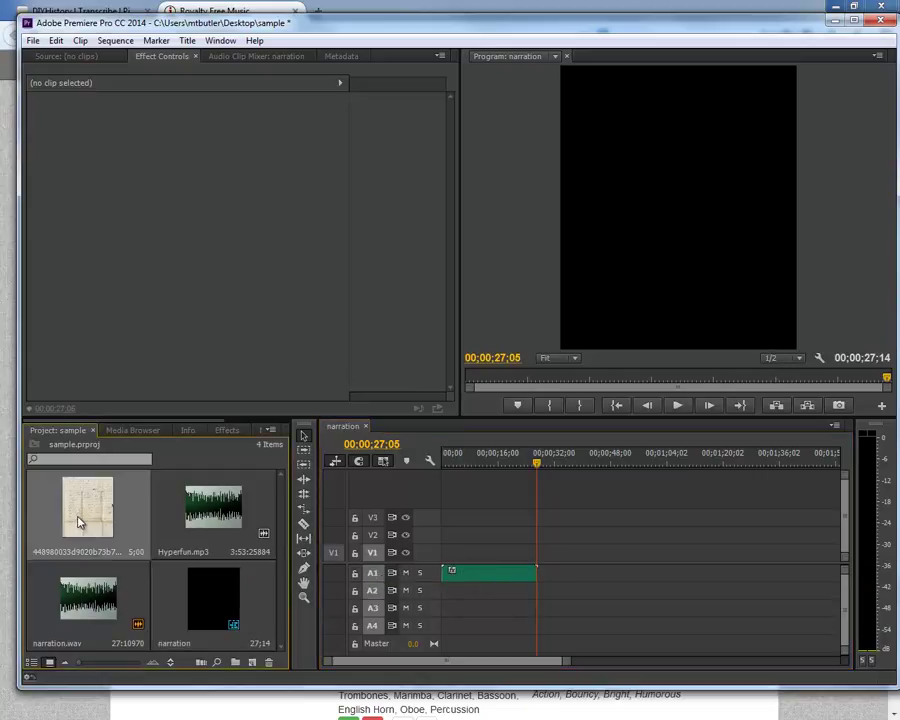
pyautogui.moveTo(414, 557); pyautogui.dragTo(537, 552)
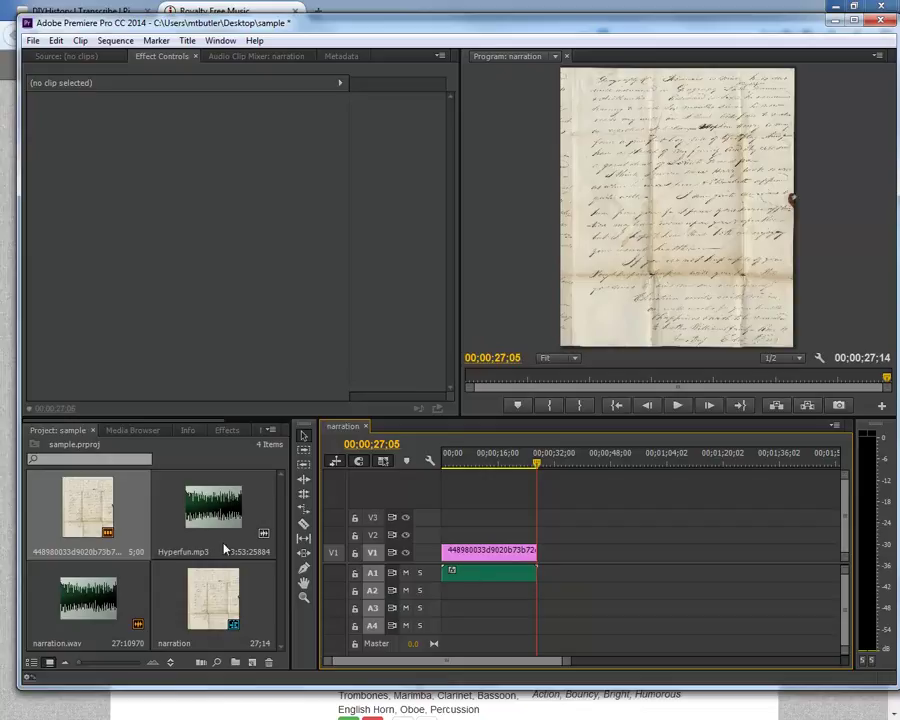
# - Add Hyperfun.mp3 to audio track A2 from the start of the sequence and check where the clip ends
pyautogui.click(211, 518)
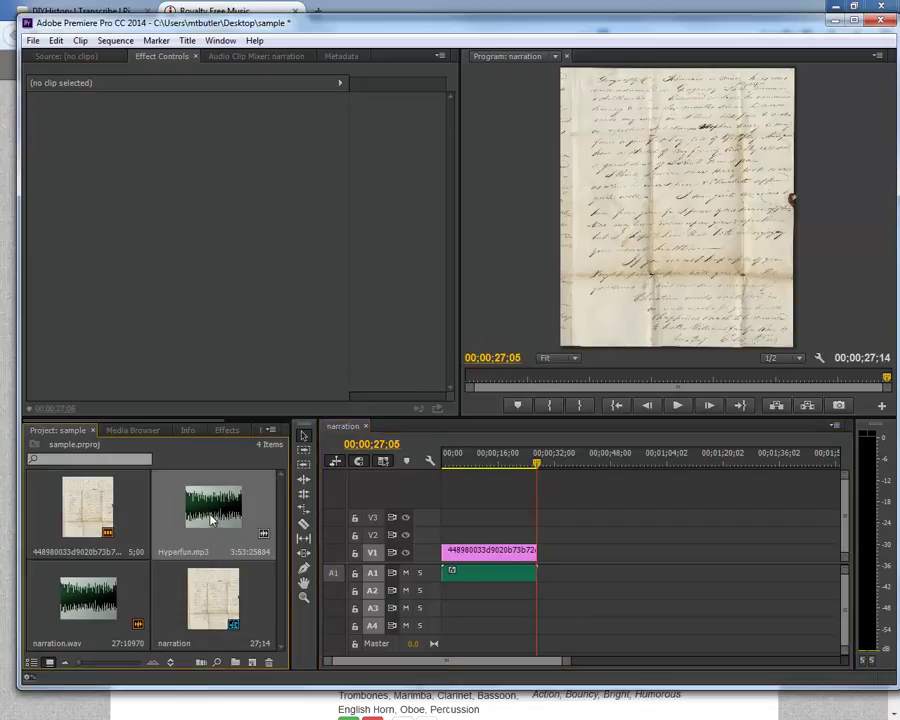
pyautogui.moveTo(213, 518); pyautogui.dragTo(437, 598)
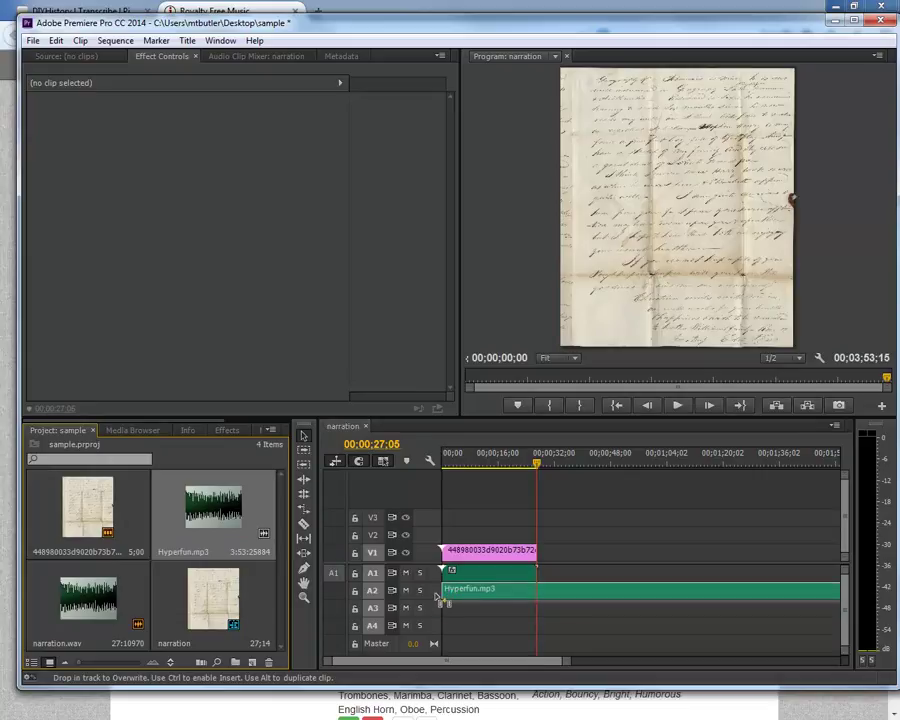
pyautogui.moveTo(437, 598); pyautogui.dragTo(437, 598)
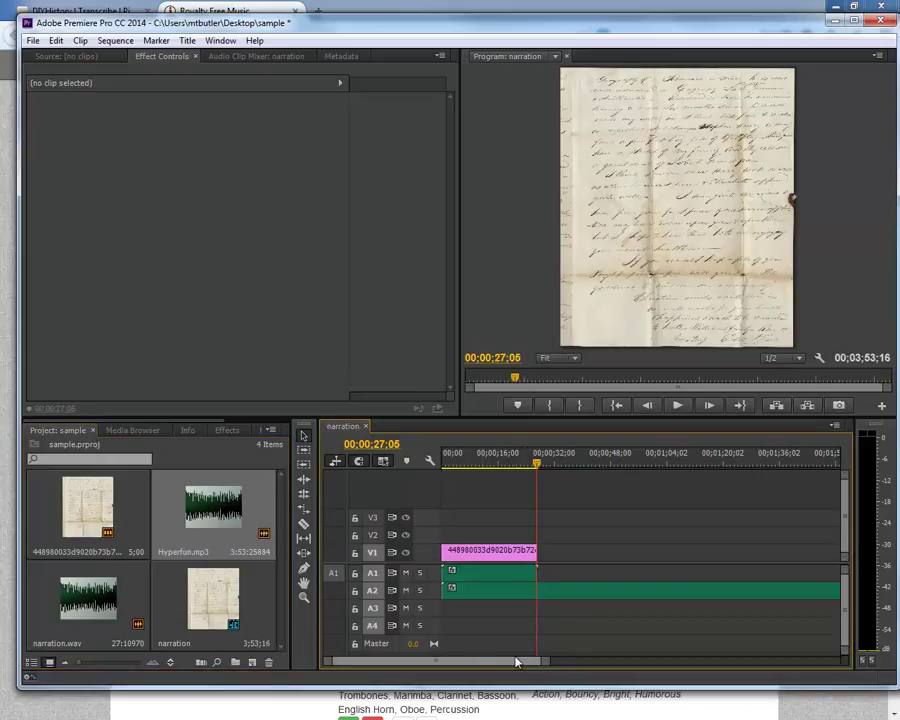
pyautogui.moveTo(526, 663); pyautogui.dragTo(566, 664)
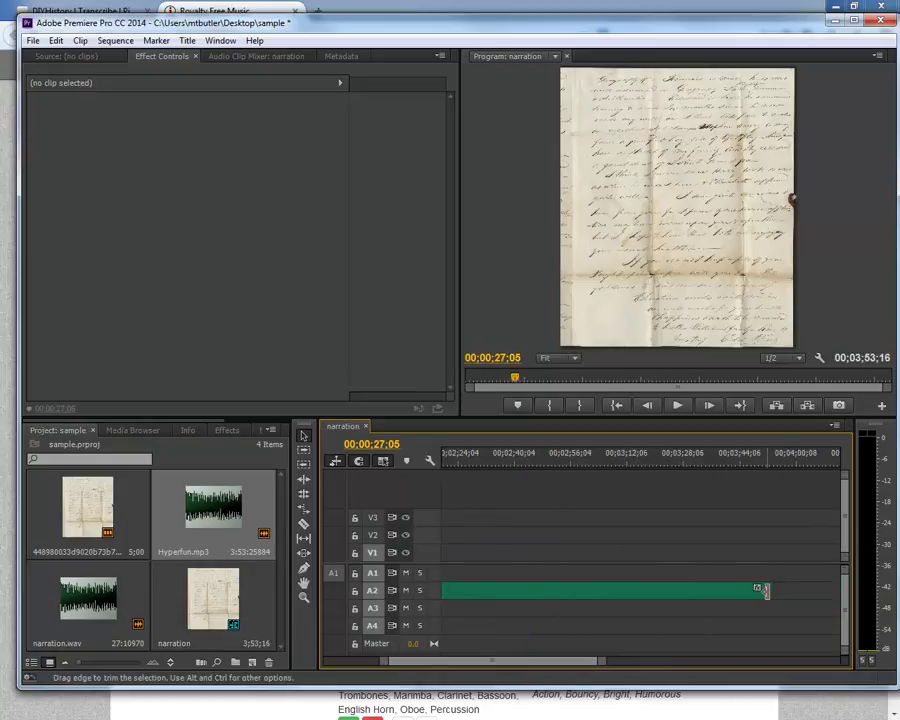
pyautogui.moveTo(496, 661); pyautogui.dragTo(436, 655)
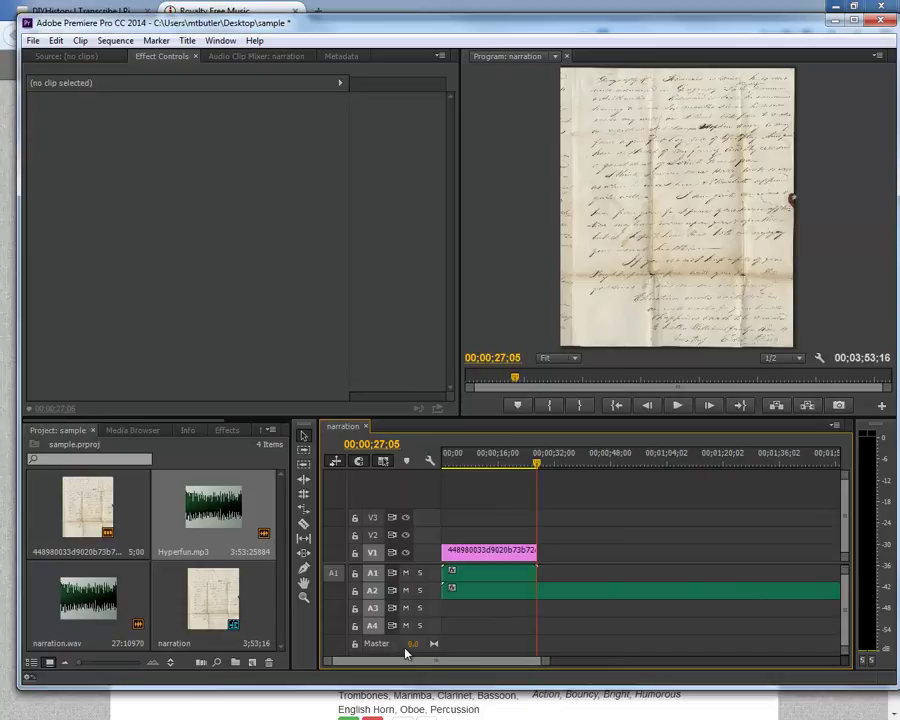
# - Lower the Hyperfun.mp3 clip's volume level to -10.4 dB and play the sequence from the start
pyautogui.click(457, 592)
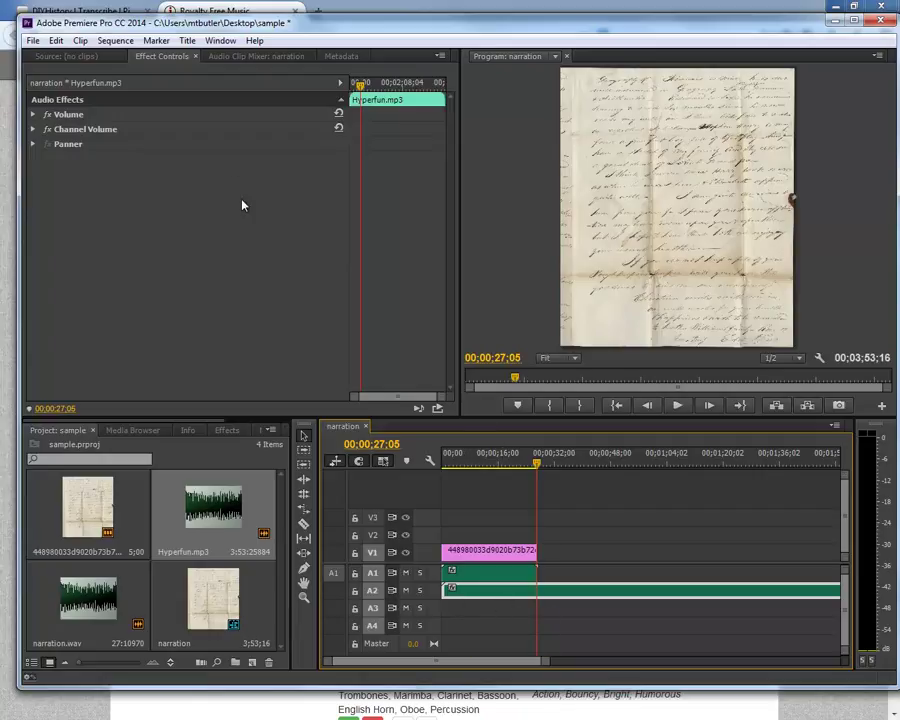
pyautogui.click(163, 57)
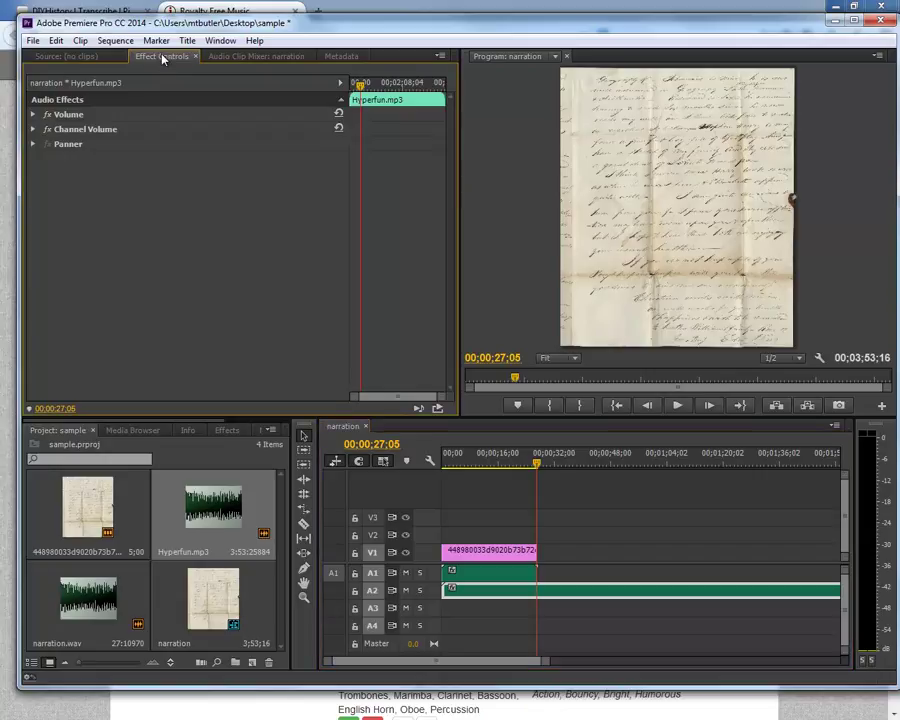
pyautogui.click(33, 115)
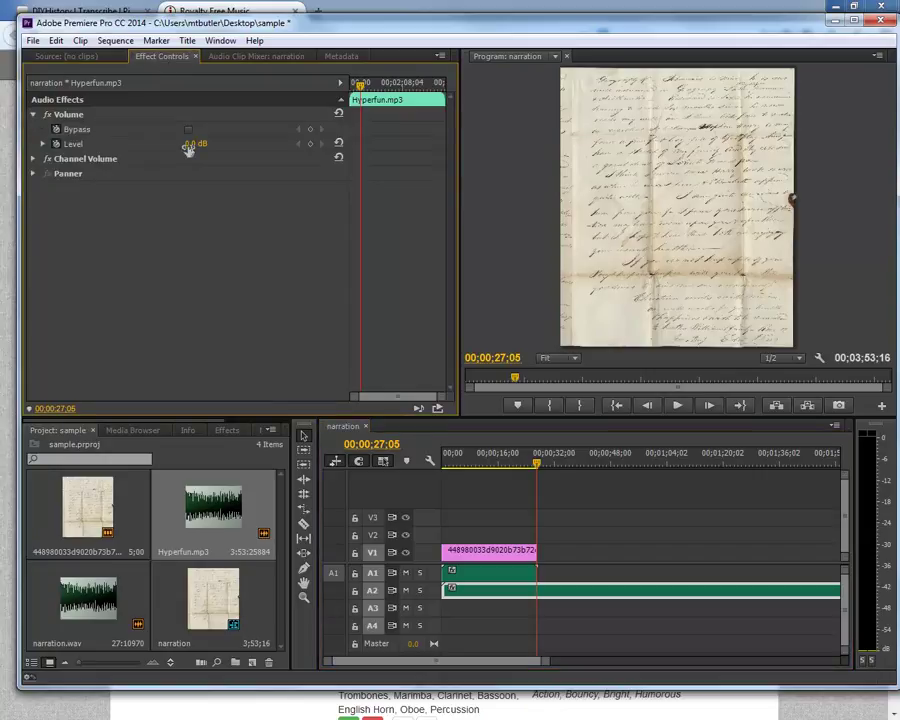
pyautogui.click(43, 144)
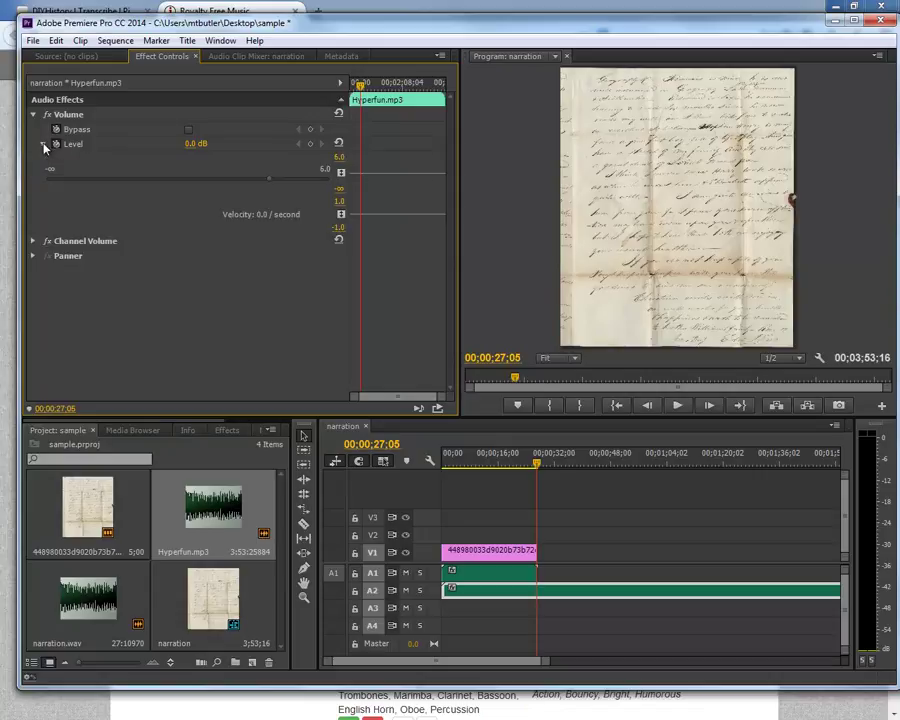
pyautogui.moveTo(266, 181); pyautogui.dragTo(193, 182)
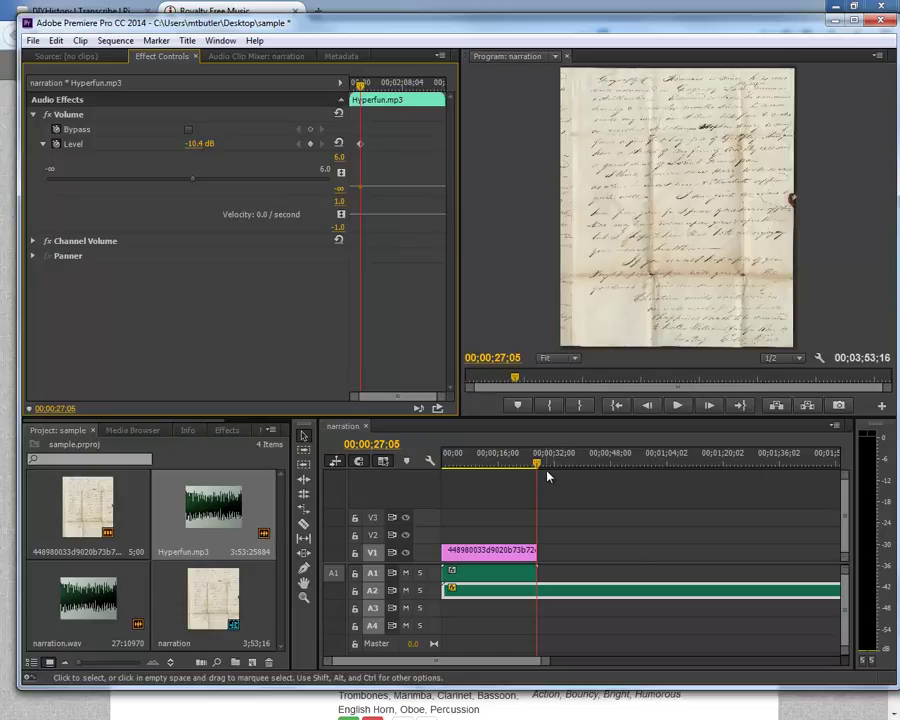
pyautogui.moveTo(536, 468); pyautogui.dragTo(395, 473)
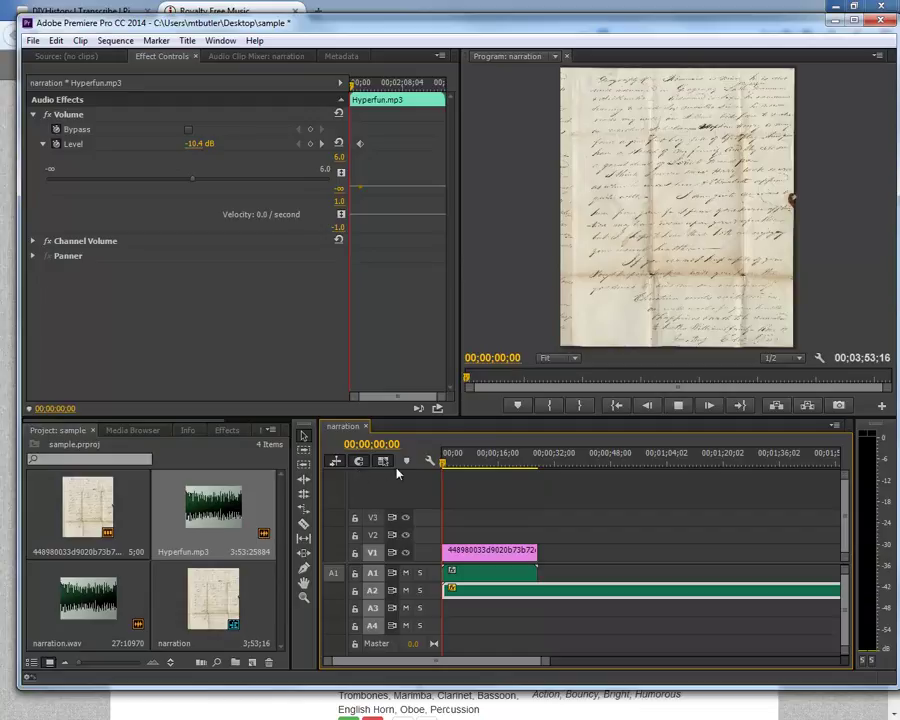
# - Play the opening seconds of the sequence to check the audio mix, and set the V1 letter image's scale to 120
pyautogui.press('space')
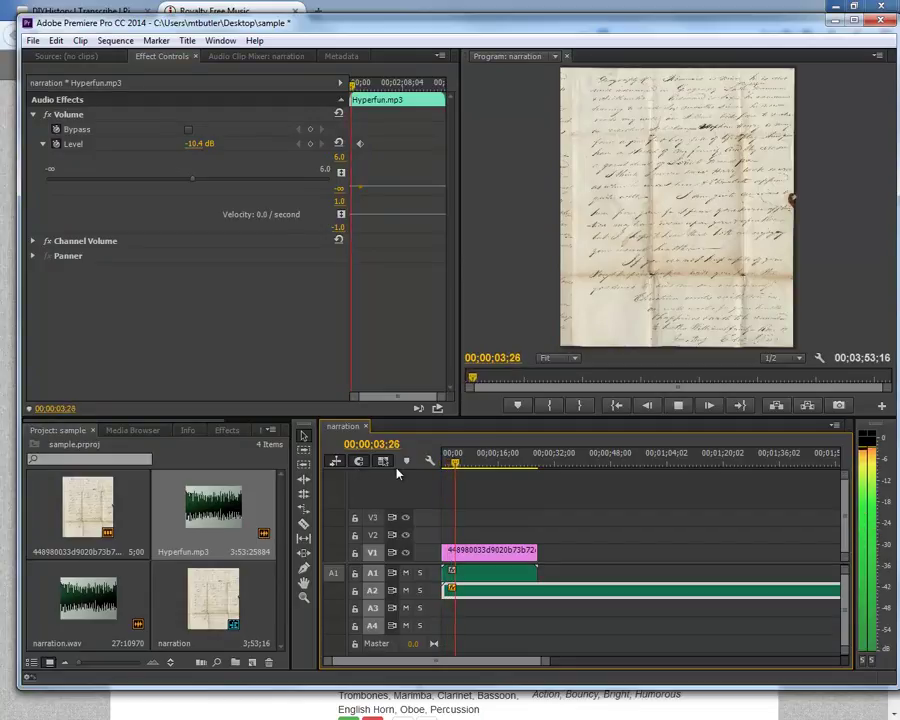
pyautogui.press('space')
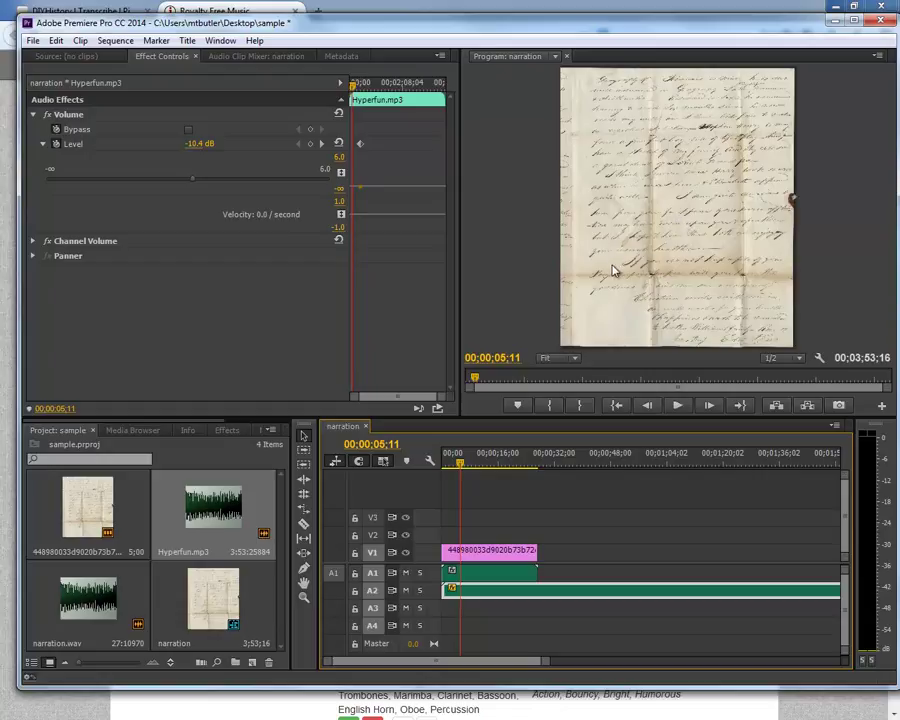
pyautogui.click(484, 556)
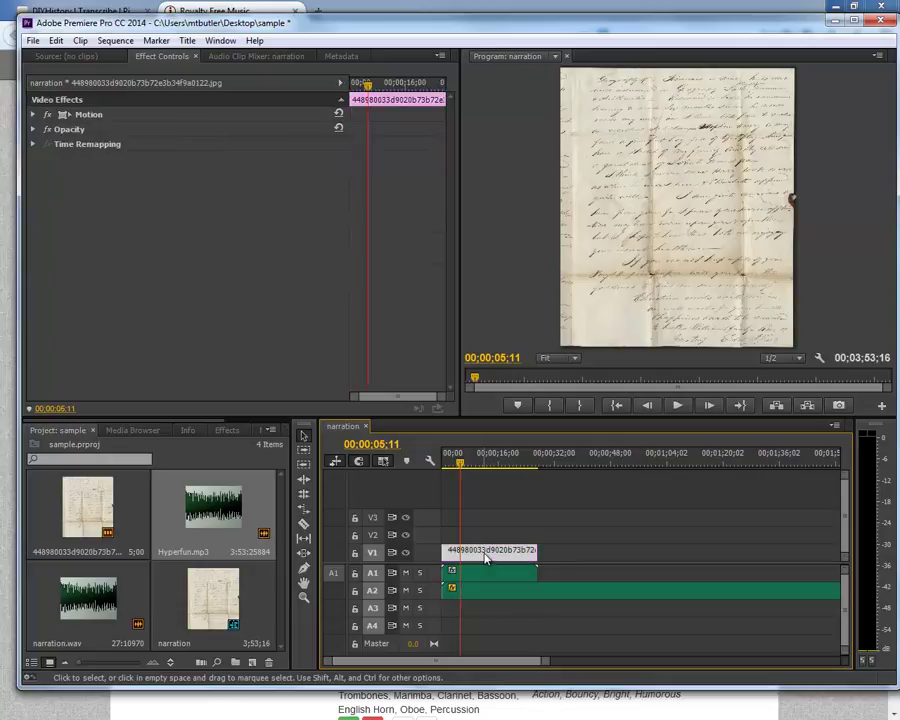
pyautogui.click(32, 116)
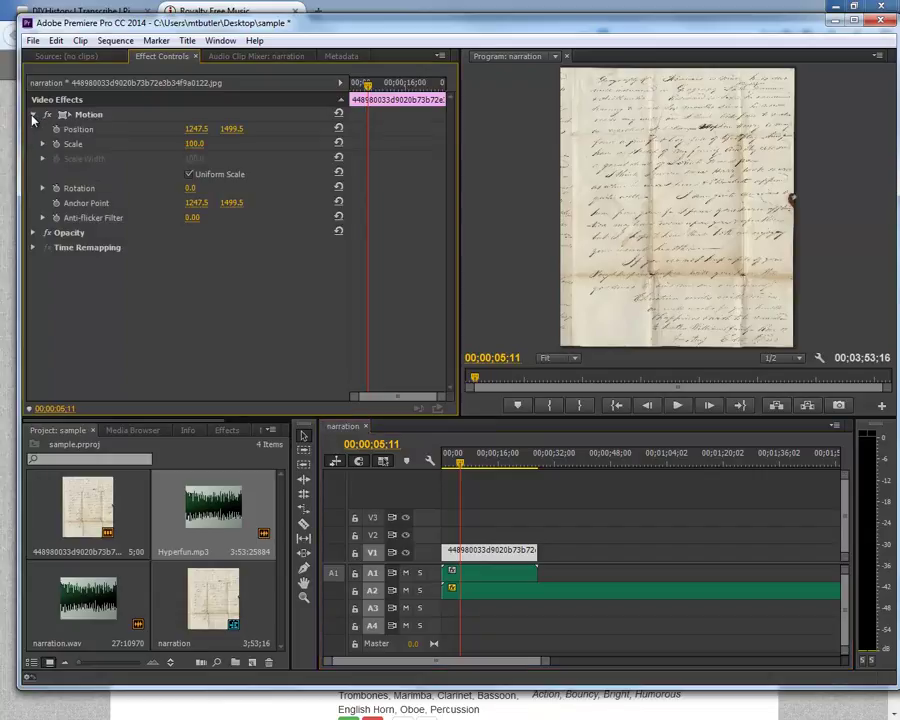
pyautogui.click(194, 144)
pyautogui.write('120')
pyautogui.press('Return')
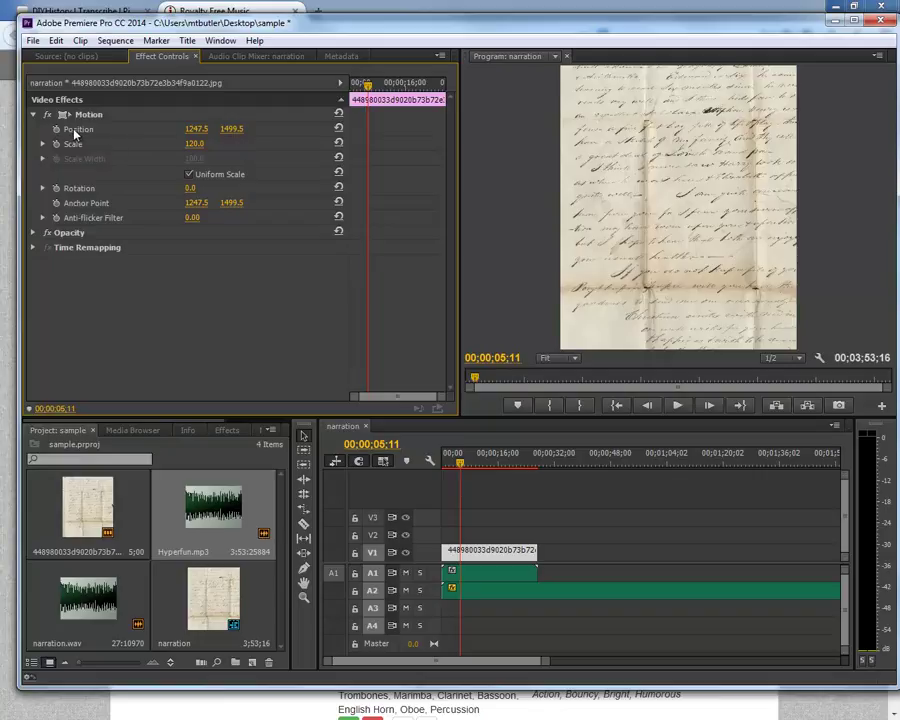
# - At 00;00;00;12, shift the letter image down to a vertical position of 1994.5 and turn on Position keyframing
pyautogui.click(231, 130)
pyautogui.moveTo(367, 87); pyautogui.dragTo(351, 87)
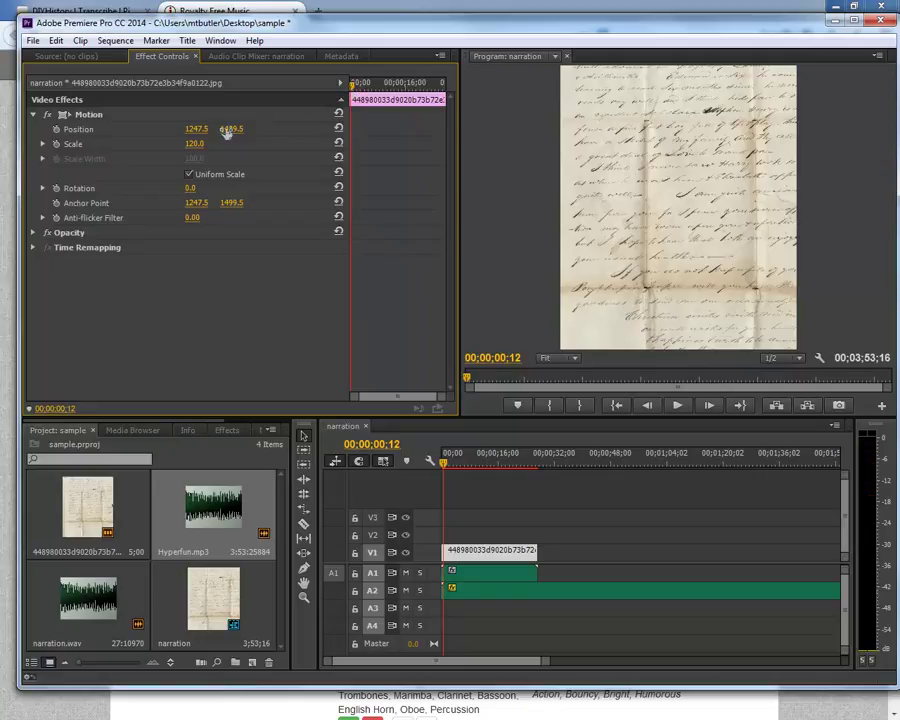
pyautogui.moveTo(233, 131)
pyautogui.mouseDown()
pyautogui.moveTo(330, 127)
pyautogui.moveTo(508, 147)
pyautogui.moveTo(660, 150)
pyautogui.moveTo(231, 126)
pyautogui.mouseUp()
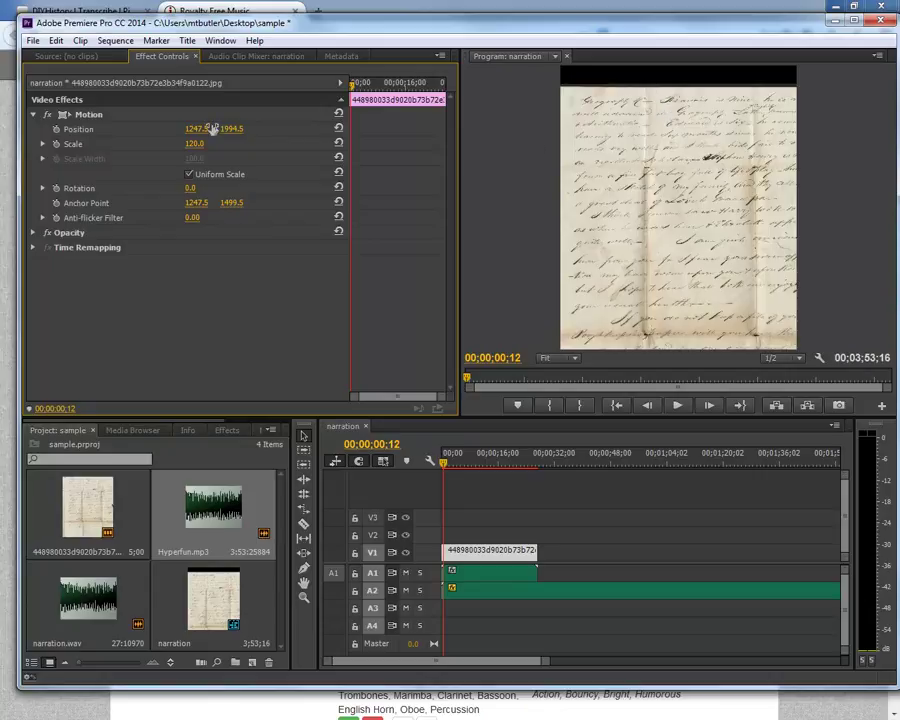
pyautogui.click(56, 129)
# - Add a second Position keyframe to the letter image at 00;00;25;26 and set its vertical position to 1143.5
pyautogui.moveTo(354, 102); pyautogui.dragTo(363, 184)
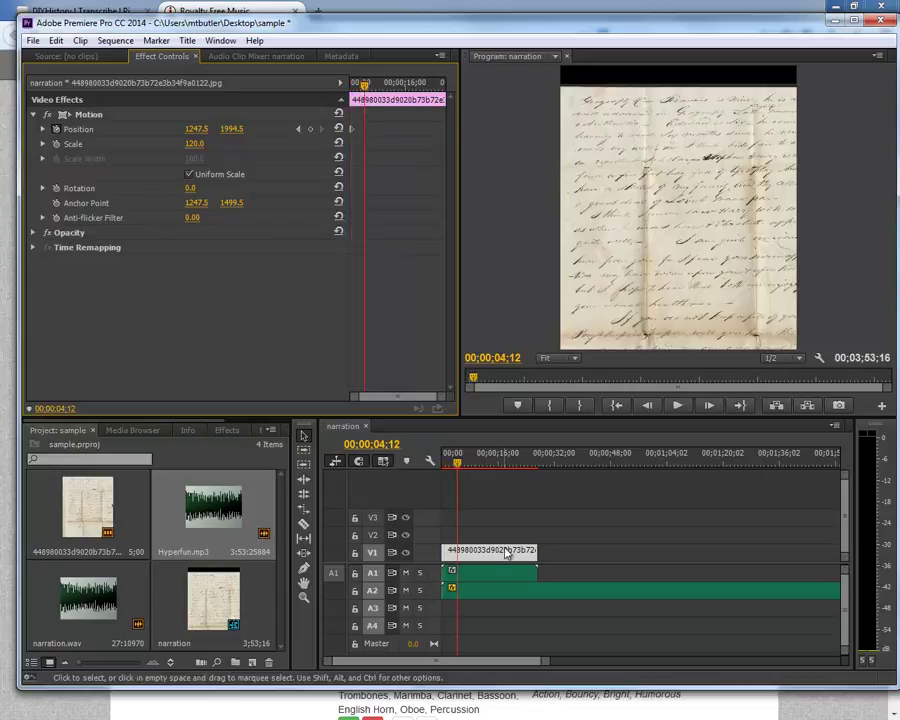
pyautogui.moveTo(364, 87); pyautogui.dragTo(441, 97)
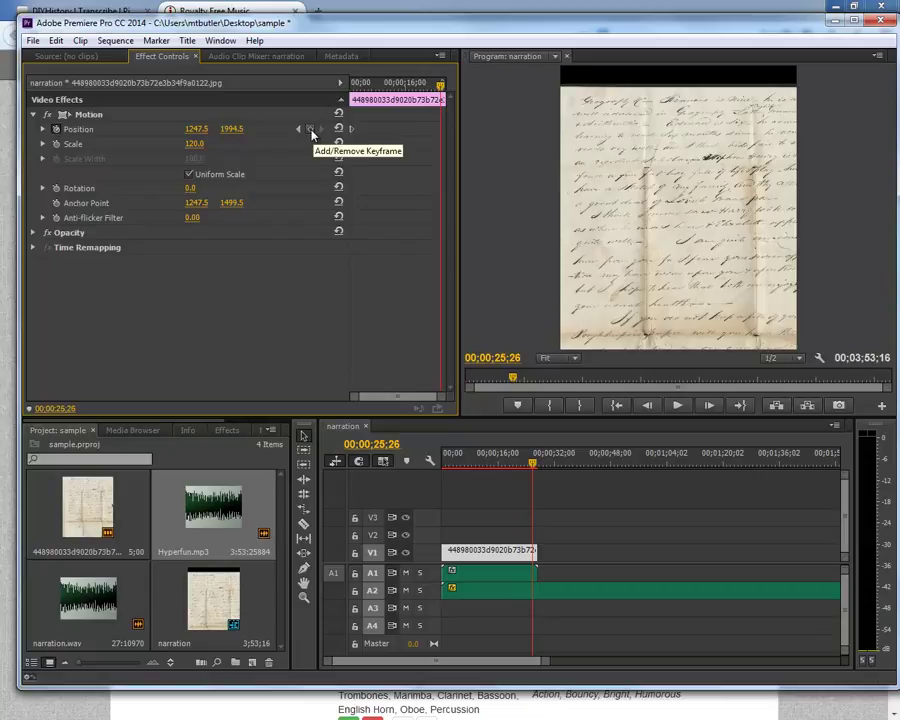
pyautogui.click(310, 129)
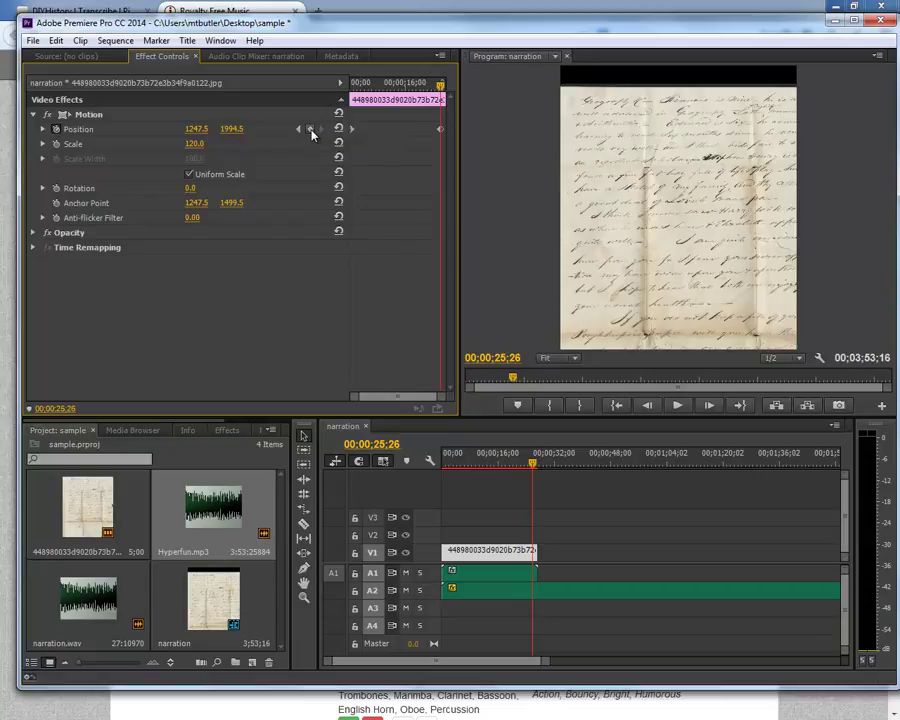
pyautogui.moveTo(232, 130)
pyautogui.mouseDown()
pyautogui.moveTo(40, 143)
pyautogui.moveTo(261, 136)
pyautogui.moveTo(56, 144)
pyautogui.moveTo(224, 135)
pyautogui.moveTo(90, 137)
pyautogui.moveTo(230, 127)
pyautogui.mouseUp()
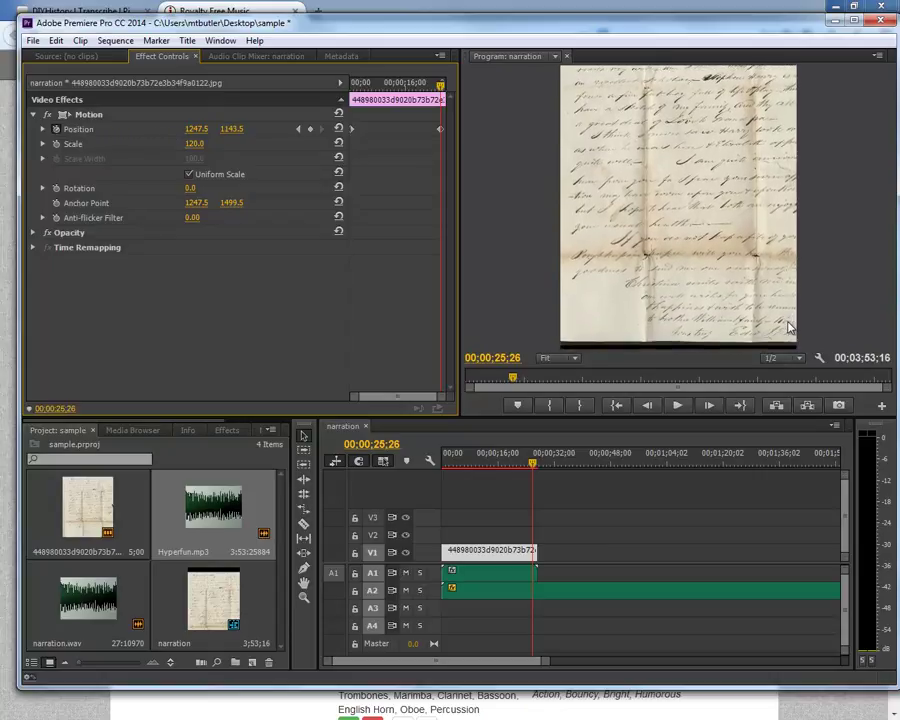
# - Play the sequence from the start to just past the end of the letter clip to review the panning motion
pyautogui.moveTo(474, 460); pyautogui.dragTo(358, 462)
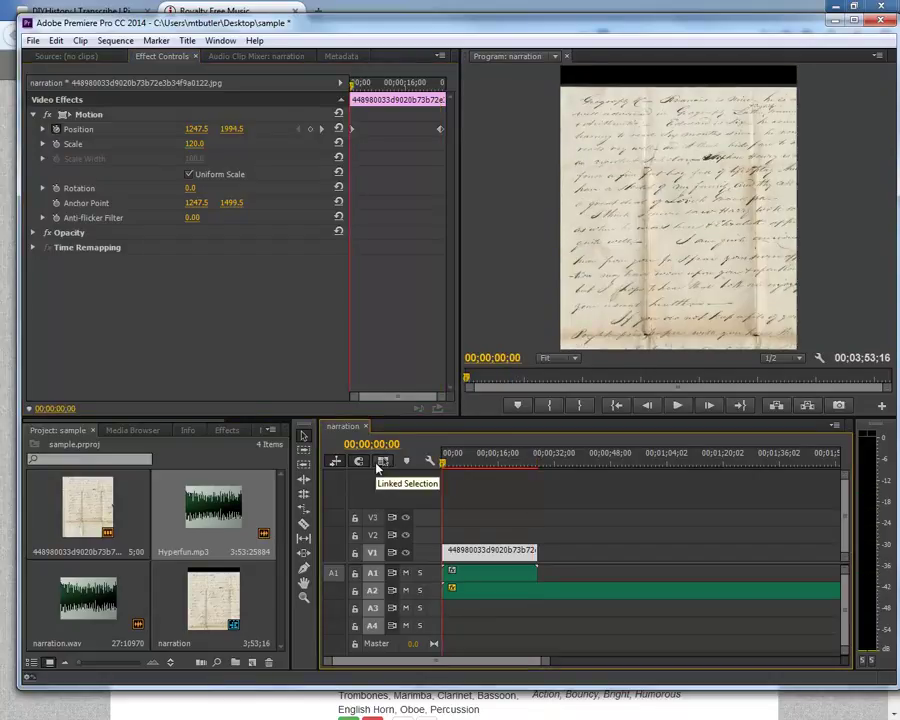
pyautogui.press('space')
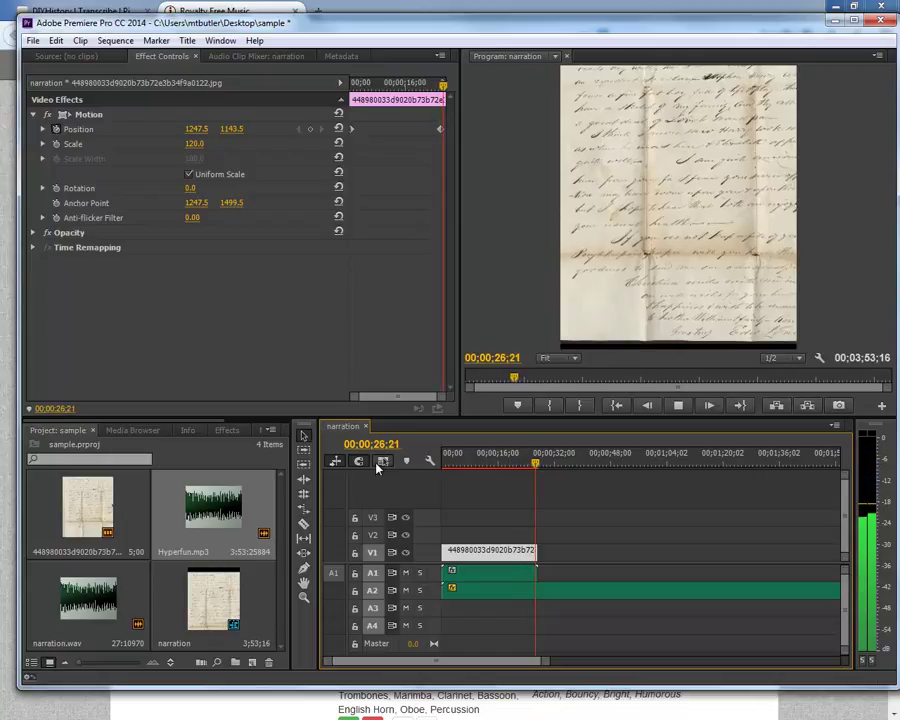
pyautogui.press('space')
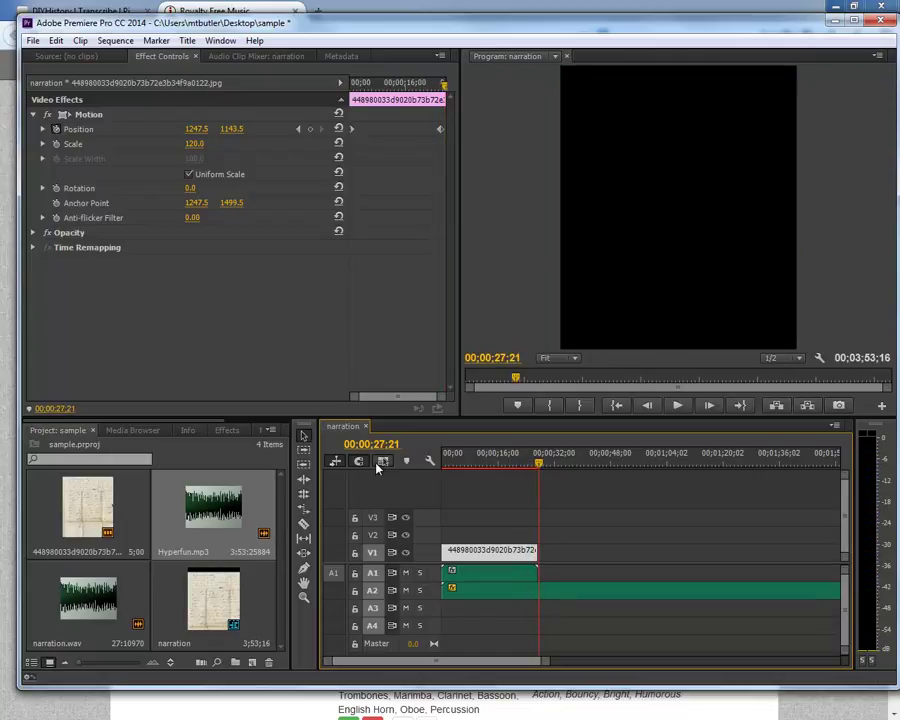